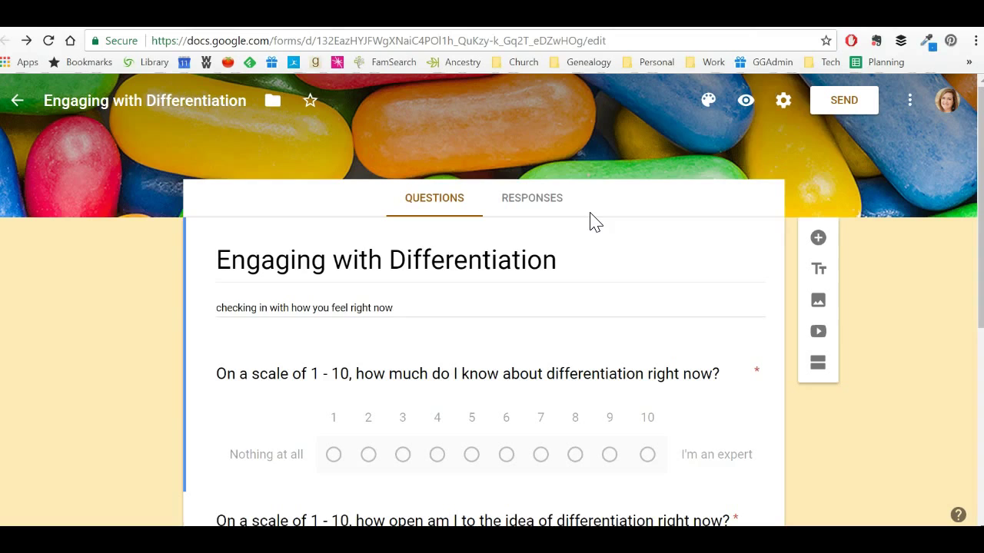
Step: Open the form's Send dialog, view its link, and show the 760 by 500 px embed HTML
{"action": "left_click", "coordinate": [591, 215]}
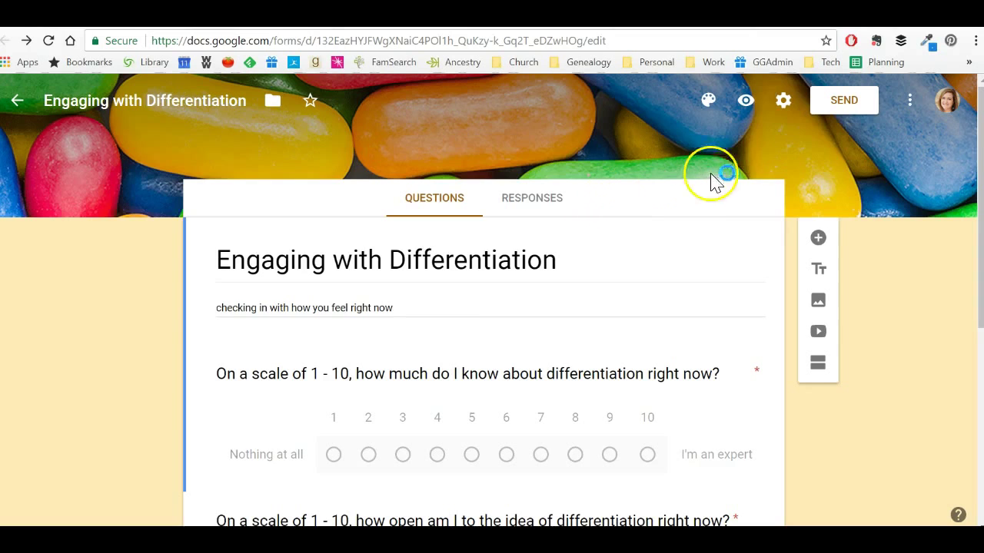
{"action": "left_click", "coordinate": [831, 111]}
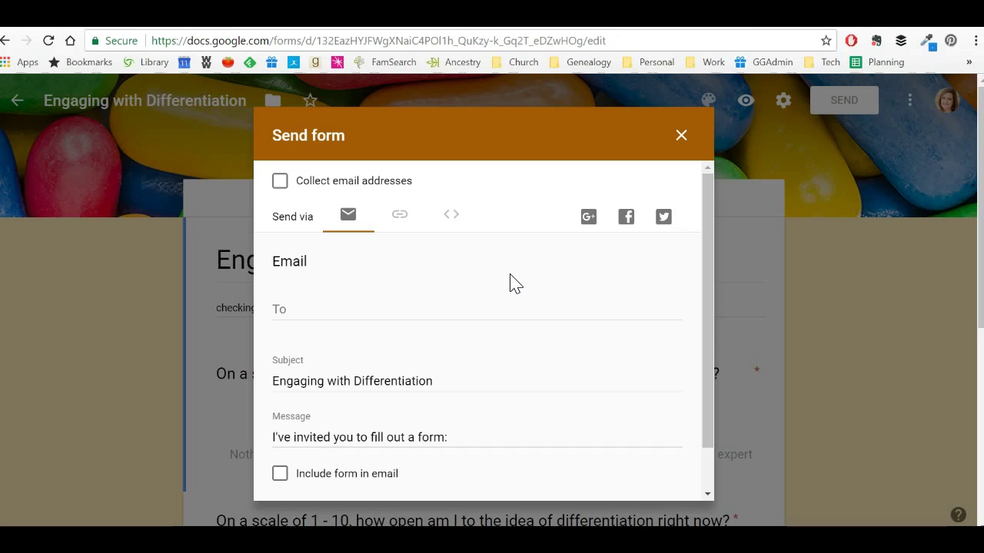
{"action": "left_click_drag", "start_coordinate": [710, 200], "coordinate": [704, 272]}
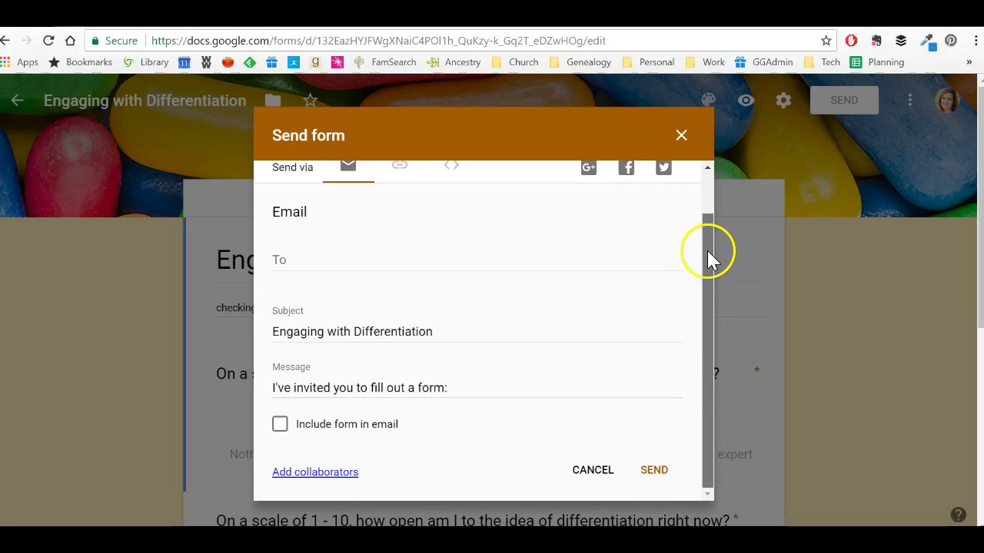
{"action": "left_click_drag", "start_coordinate": [706, 295], "coordinate": [709, 253]}
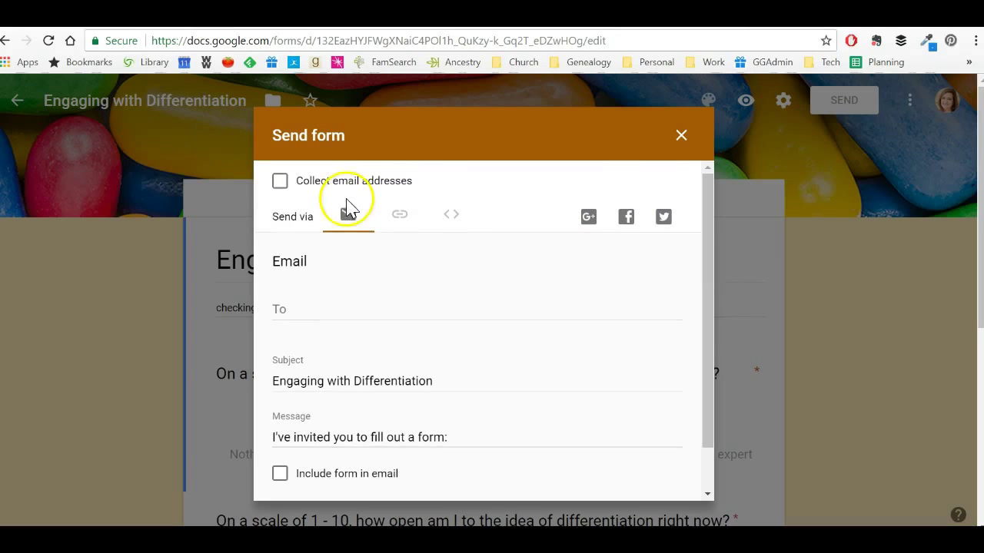
{"action": "left_click", "coordinate": [399, 224]}
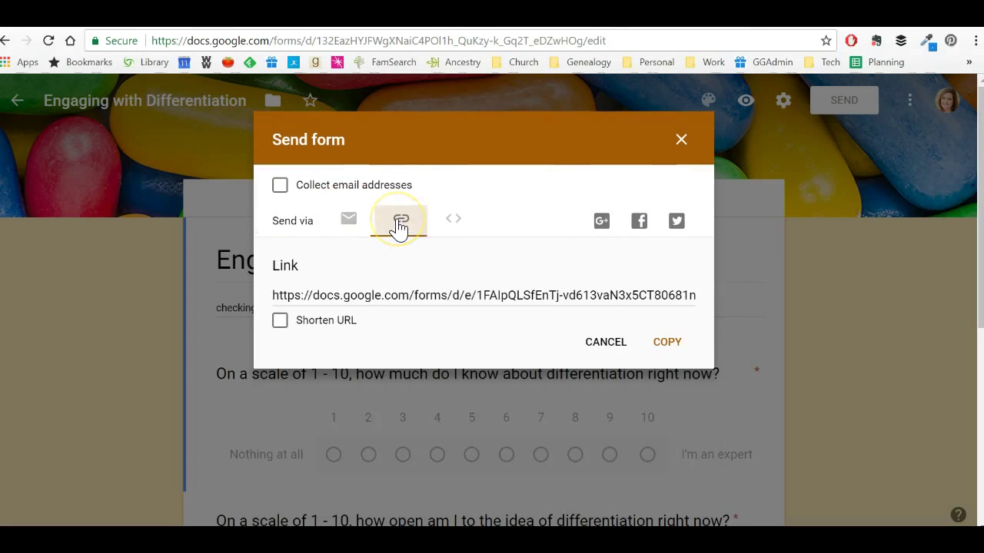
{"action": "left_click", "coordinate": [452, 227]}
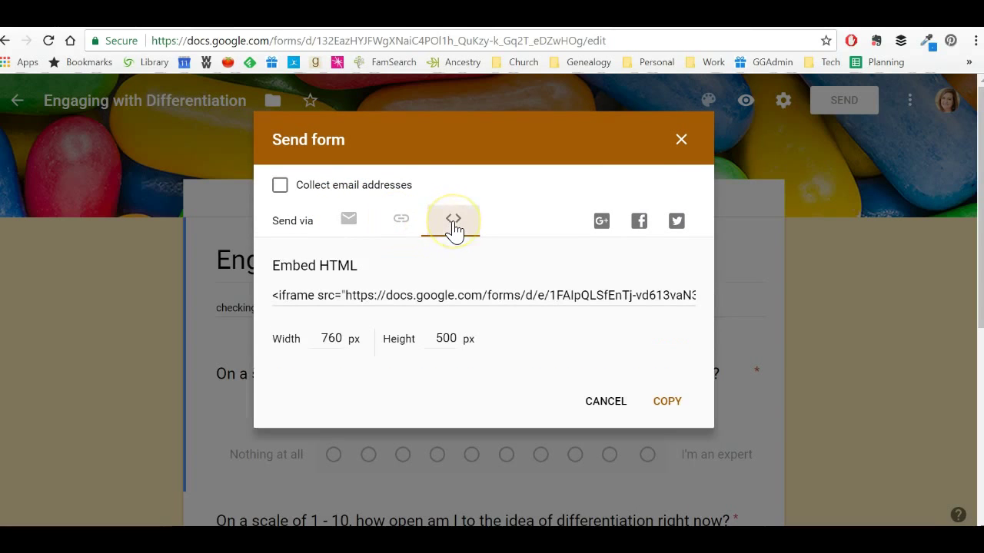
Step: Show the email option, prefilled with subject 'Engaging with Differentiation' and an invitation message
{"action": "left_click", "coordinate": [348, 222]}
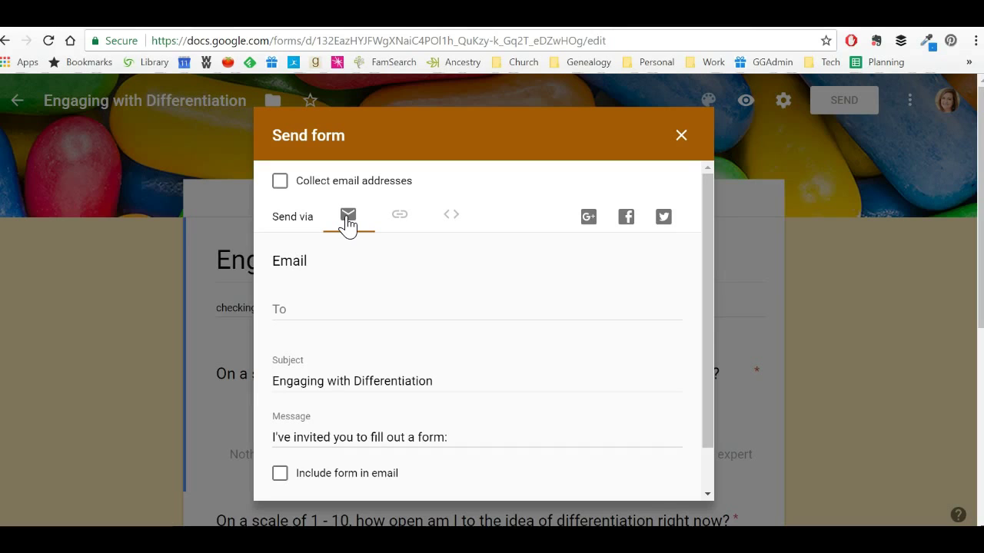
Step: Select the form's viewform link, toggle goo.gl shortening on and back off, and copy the full URL
{"action": "left_click", "coordinate": [401, 220]}
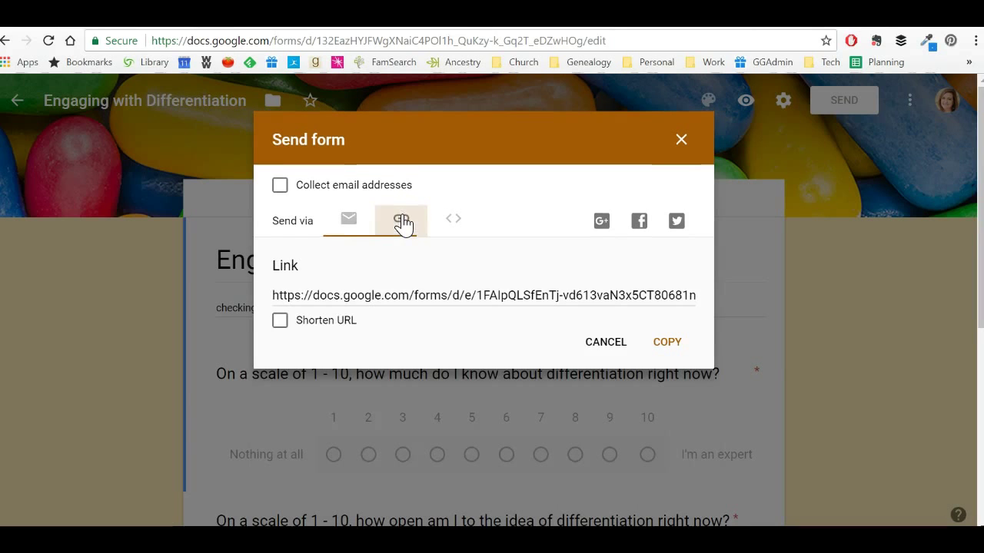
{"action": "left_click", "coordinate": [380, 292]}
{"action": "left_click_drag", "start_coordinate": [380, 292], "coordinate": [610, 315]}
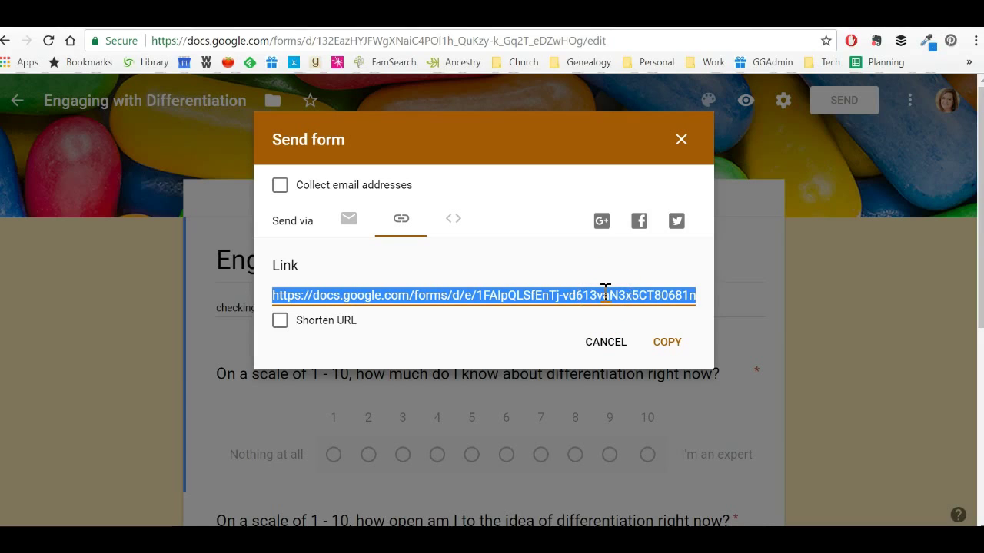
{"action": "left_click", "coordinate": [281, 324]}
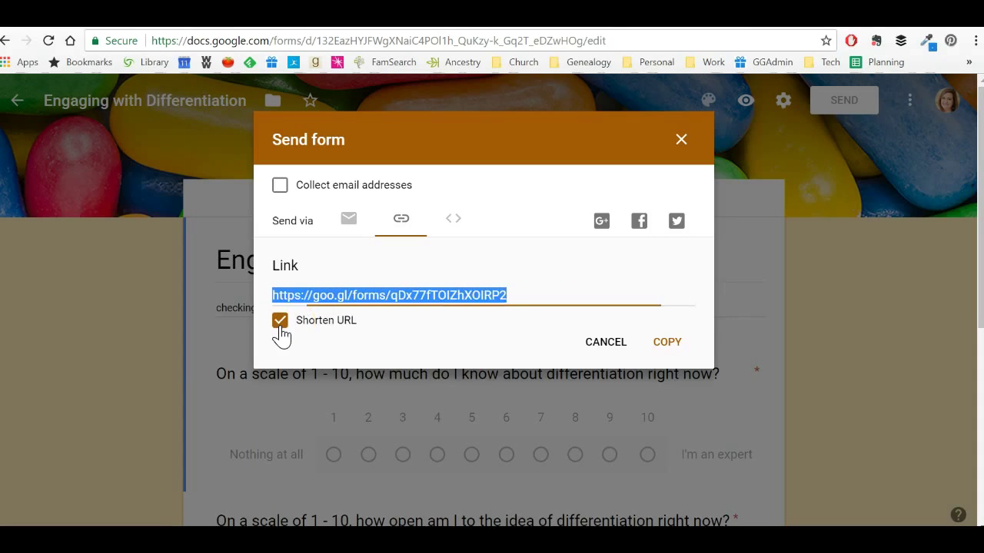
{"action": "left_click", "coordinate": [513, 296]}
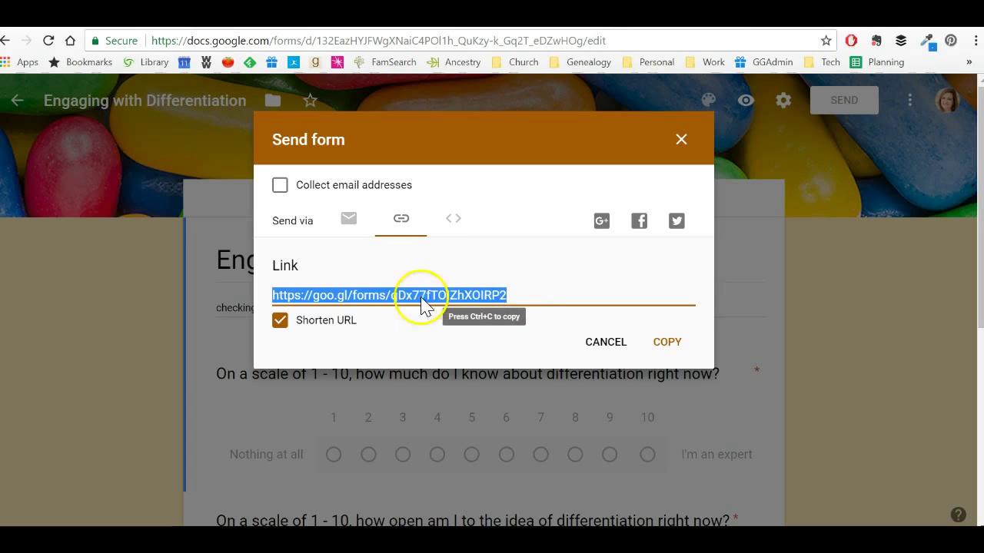
{"action": "left_click", "coordinate": [280, 322]}
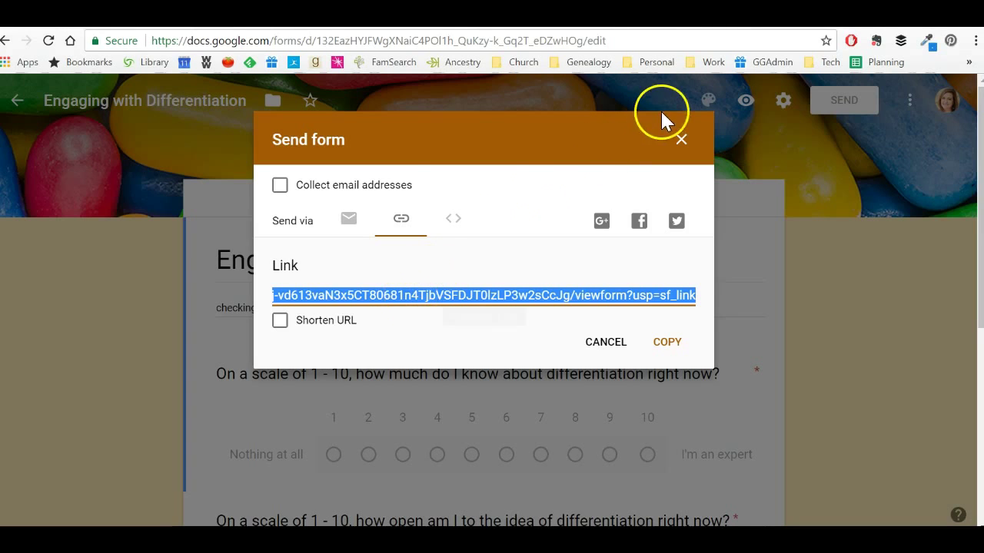
Step: Go to bitly.com and shorten the pasted form URL into bit.ly/2vShBPf
{"action": "left_click", "coordinate": [684, 28]}
{"action": "left_click", "coordinate": [539, 40]}
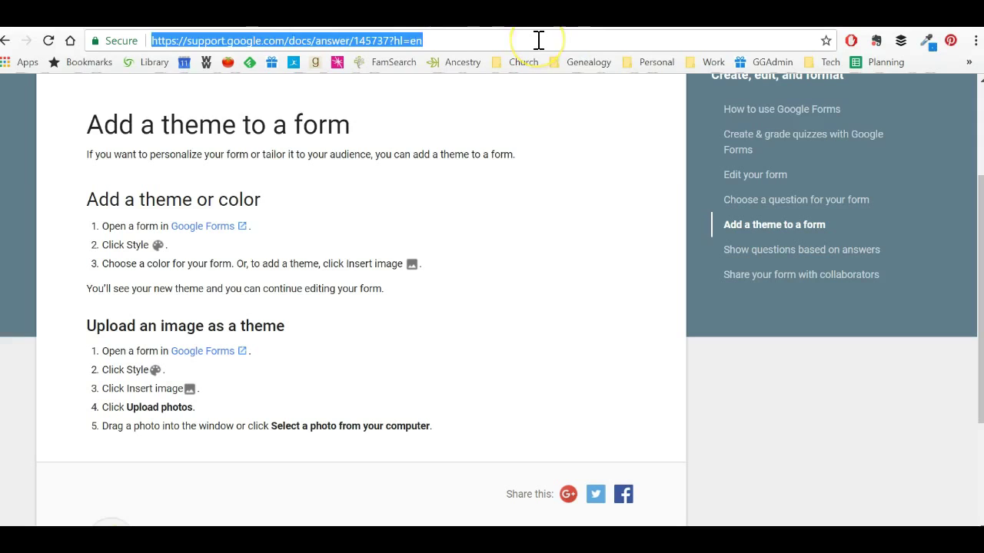
{"action": "type", "text": "bit"}
{"action": "key", "text": "Return"}
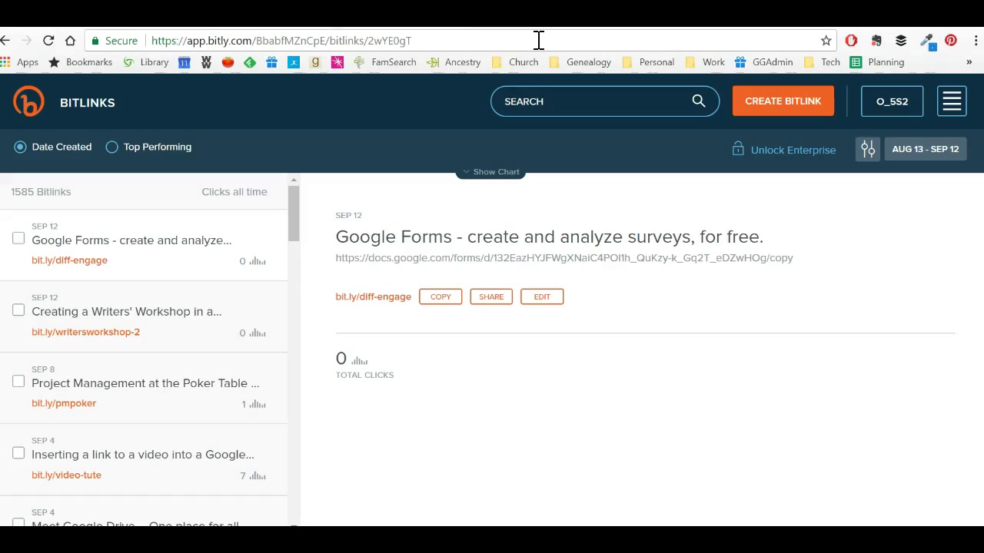
{"action": "left_click", "coordinate": [761, 112]}
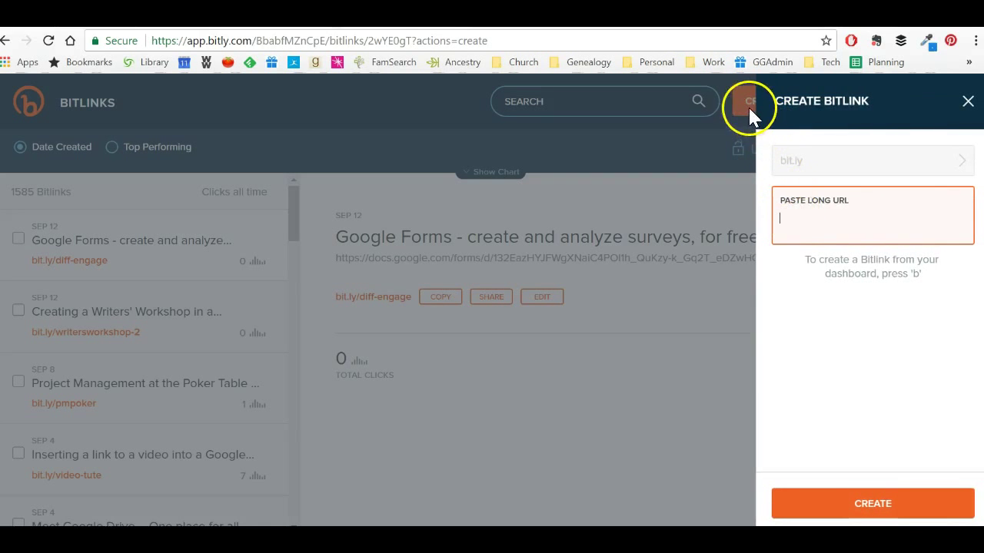
{"action": "type", "text": "https://docs.google.com/forms/d/e/1FAIpQLSfEnTj-vd613vaN3x5CT80681n4TjbVSFDJT0lzLP3w2sCcJg/viewform?usp=sf_link"}
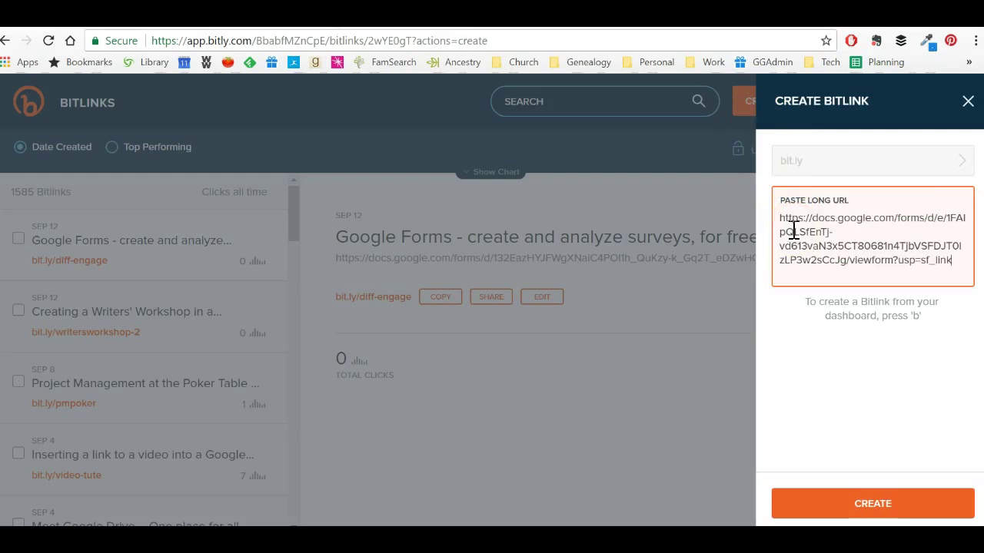
{"action": "left_click", "coordinate": [837, 496]}
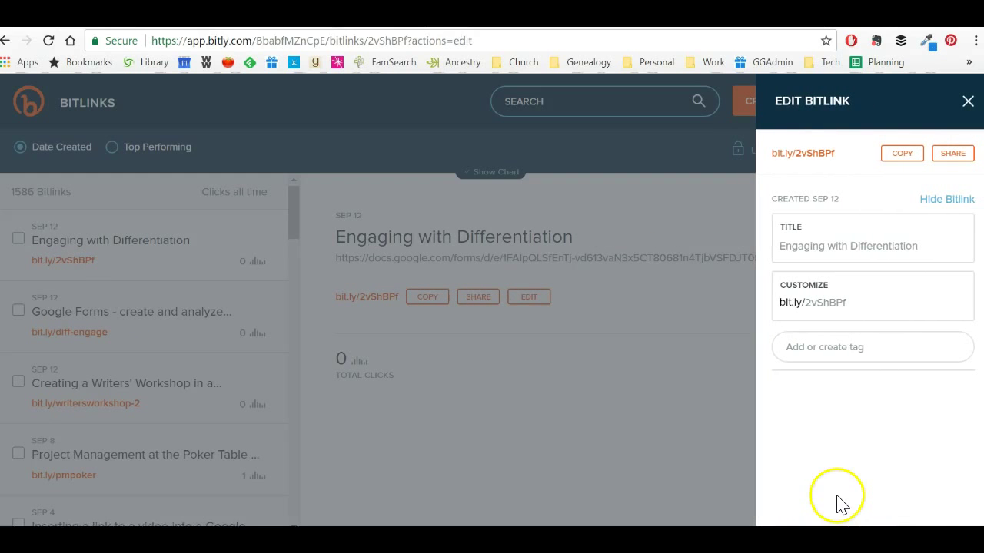
Step: Try replacing the random ending 2vShBPf with the custom ending practice-link
{"action": "left_click", "coordinate": [808, 299]}
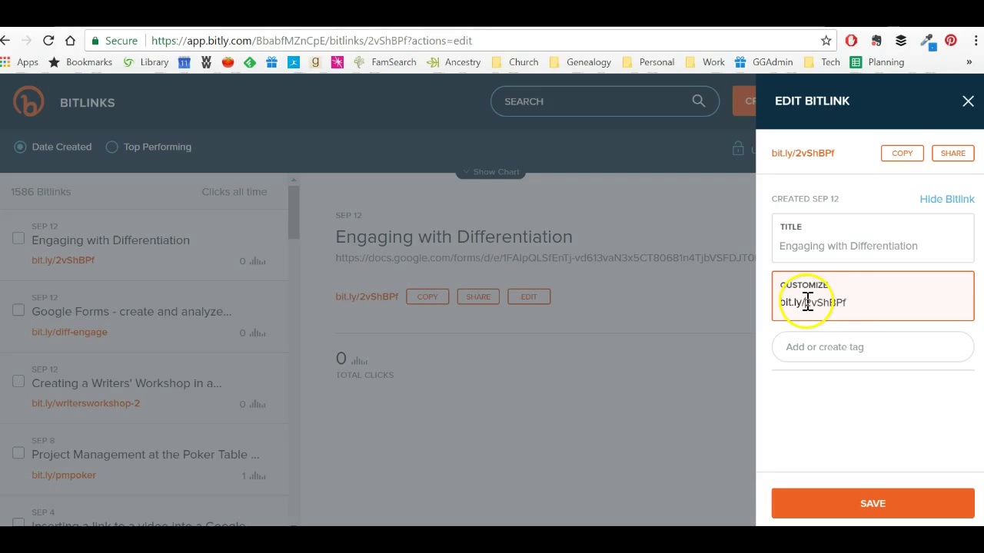
{"action": "left_click_drag", "start_coordinate": [807, 300], "coordinate": [855, 307]}
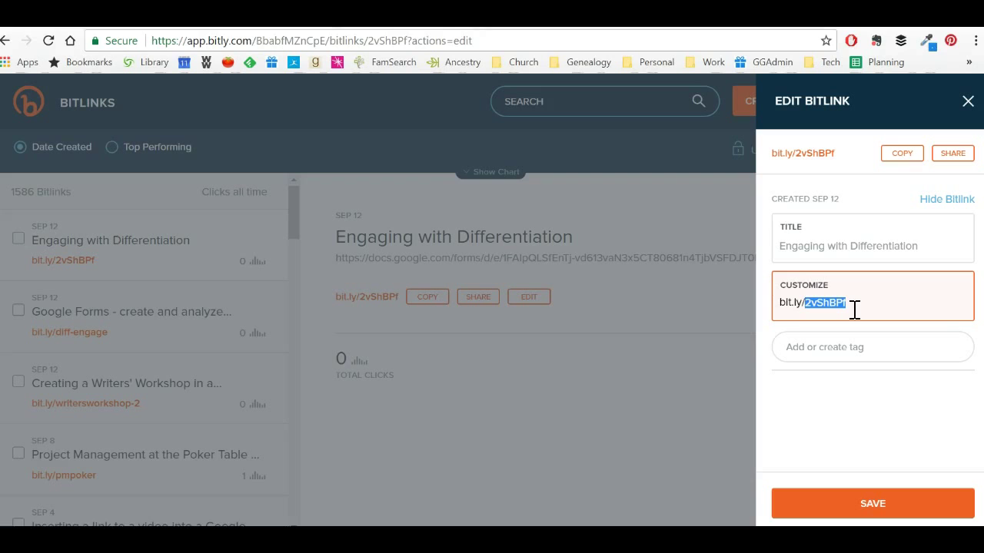
{"action": "left_click_drag", "start_coordinate": [806, 303], "coordinate": [861, 301]}
{"action": "type", "text": "e"}
{"action": "key", "text": "BackSpace"}
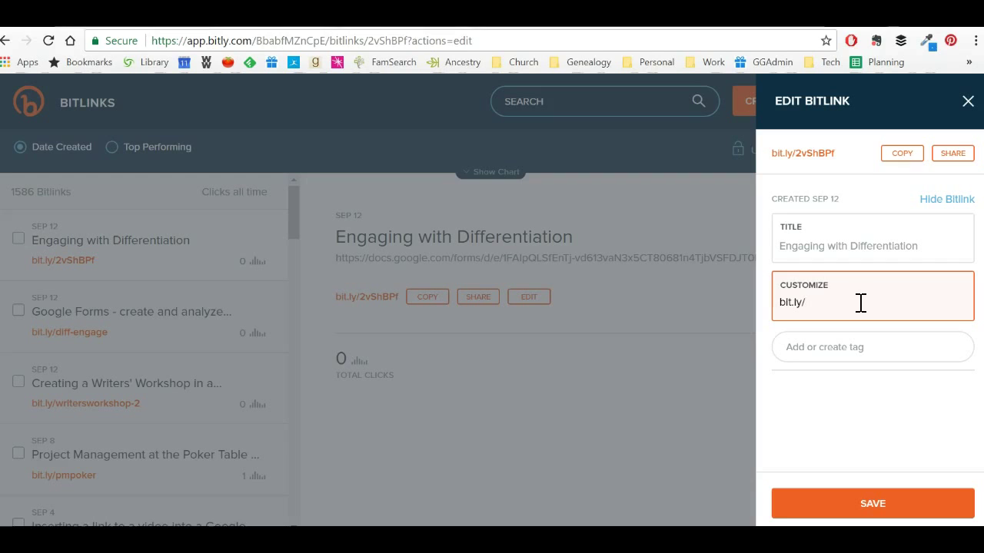
{"action": "type", "text": "practic"}
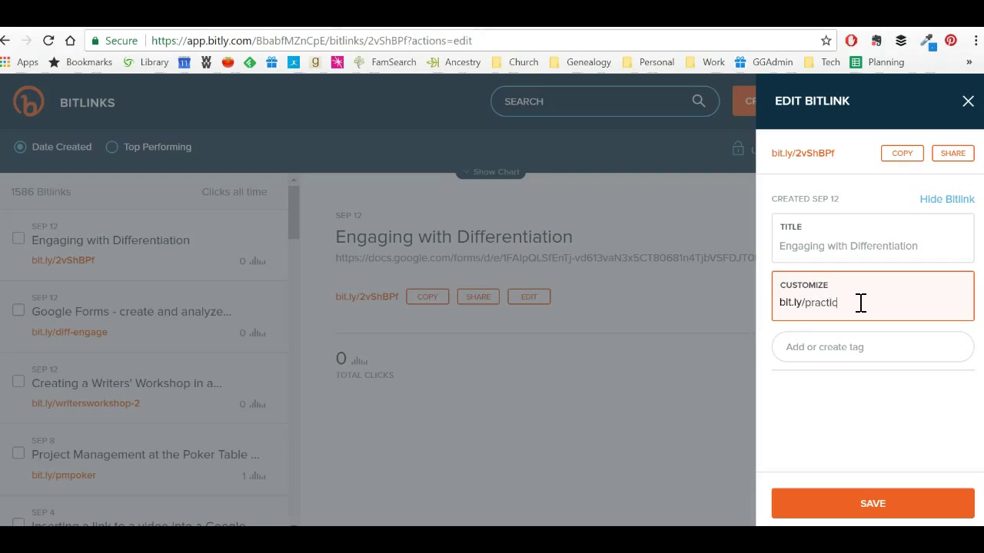
{"action": "type", "text": "e-link"}
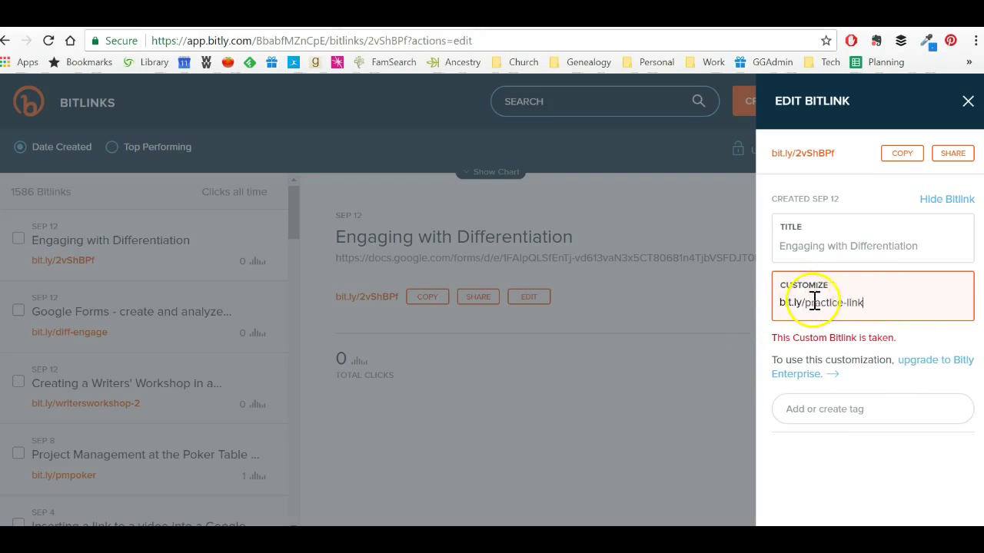
Step: Replace the taken practice-link ending with sharing-form-2 and save it
{"action": "left_click_drag", "start_coordinate": [868, 303], "coordinate": [809, 302]}
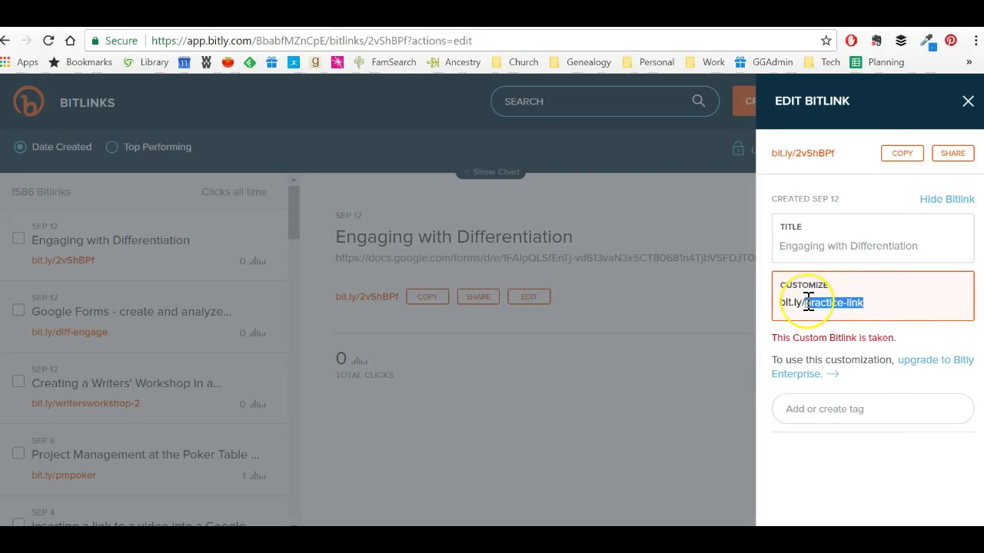
{"action": "type", "text": "sharing-fo"}
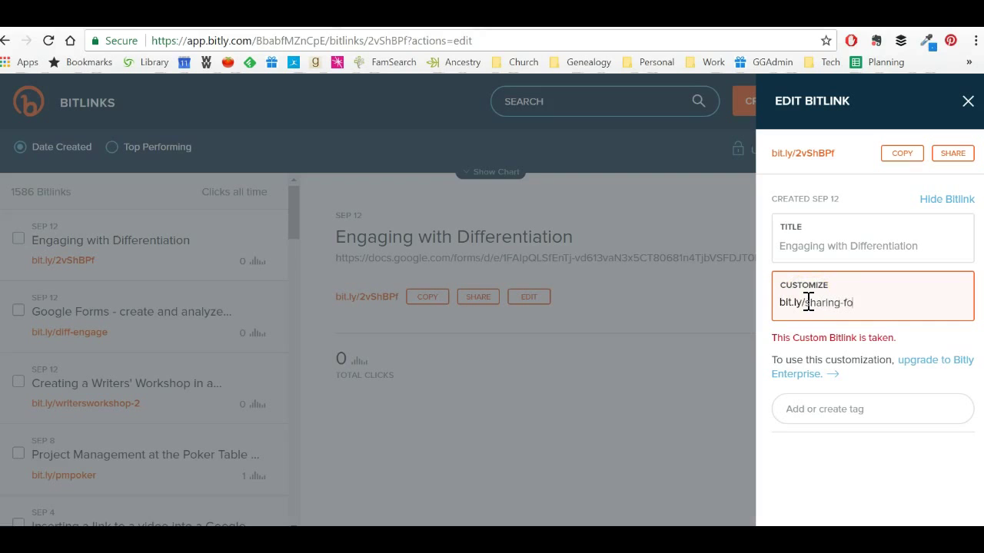
{"action": "type", "text": "rm-2"}
{"action": "key", "text": "Return"}
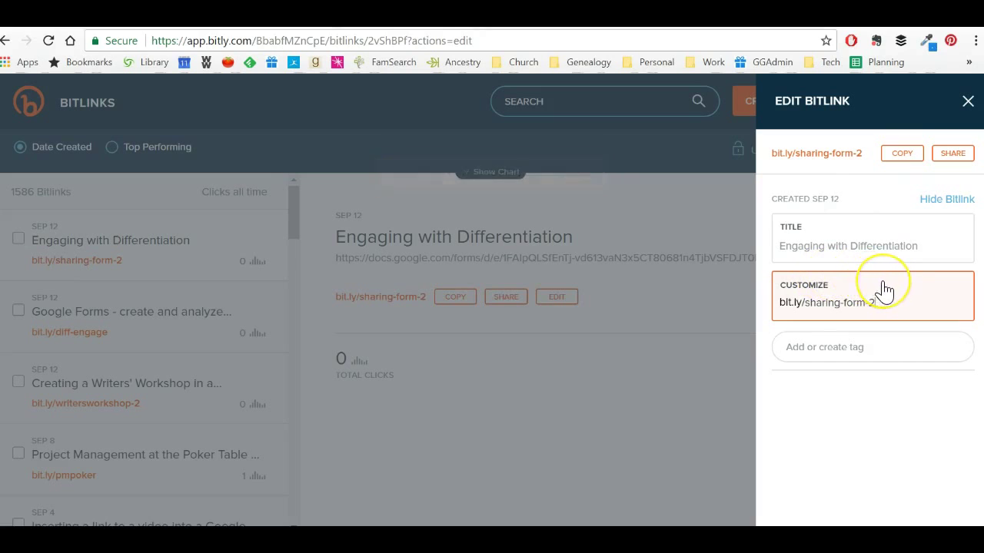
Step: Copy the short link, then change its ending from sharing-form-2 to demo-link-1 and save
{"action": "left_click", "coordinate": [894, 168]}
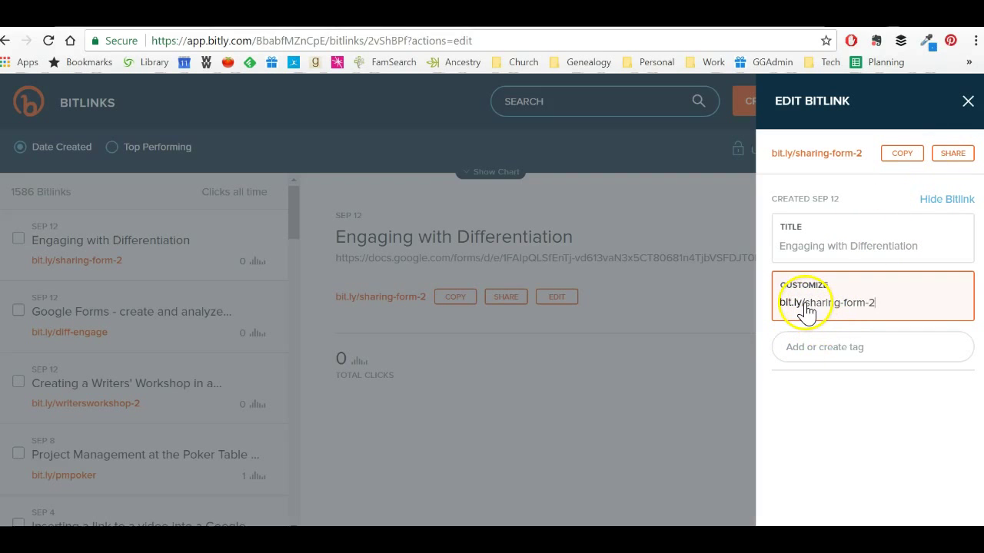
{"action": "left_click_drag", "start_coordinate": [810, 302], "coordinate": [888, 311]}
{"action": "type", "text": "demon"}
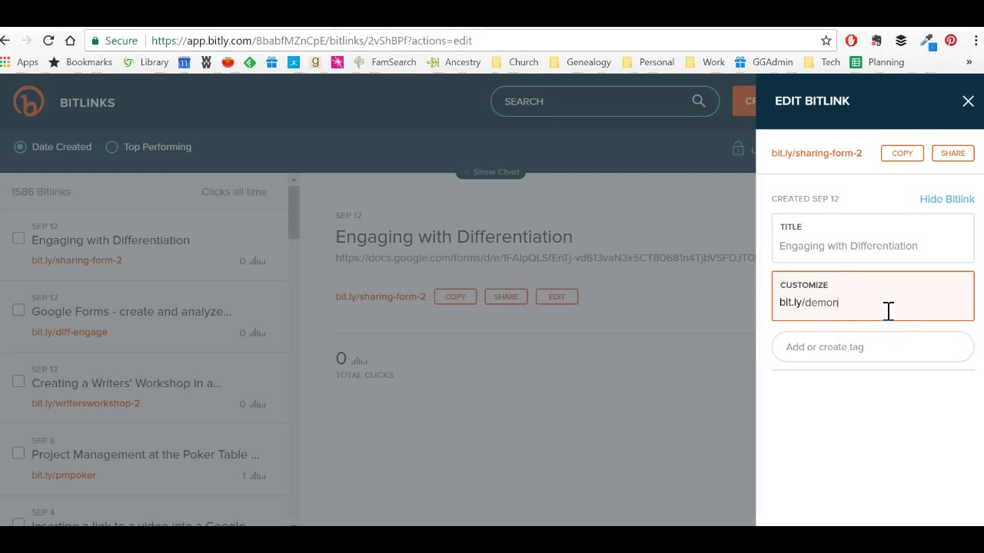
{"action": "type", "text": "20"}
{"action": "key", "text": "BackSpace"}
{"action": "key", "text": "BackSpace"}
{"action": "type", "text": "-link-s"}
{"action": "key", "text": "BackSpace"}
{"action": "type", "text": "1"}
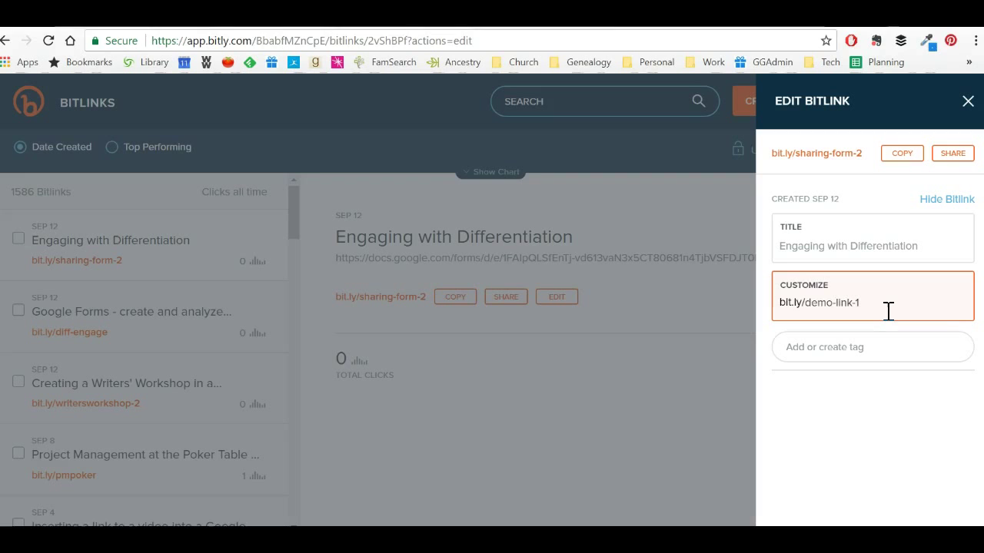
{"action": "key", "text": "Return"}
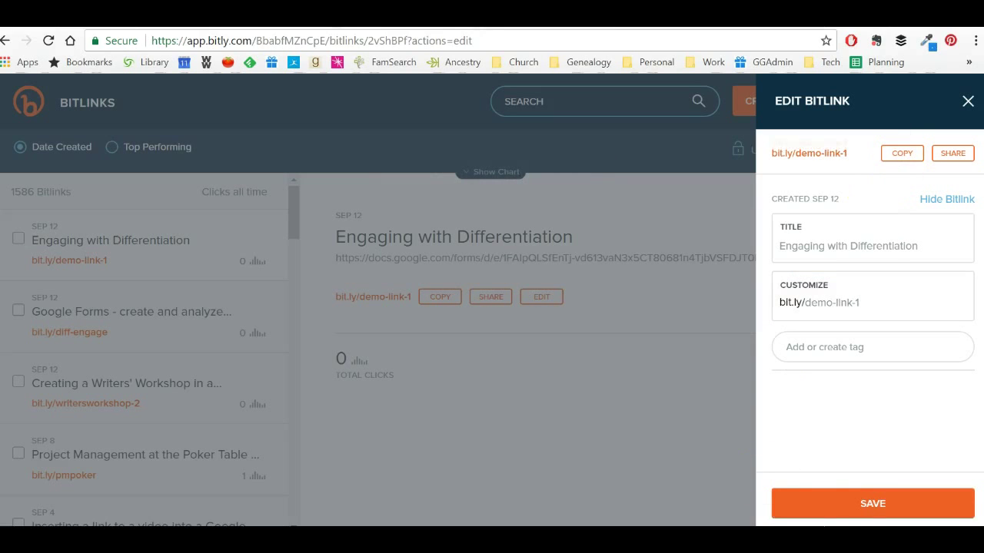
{"action": "left_click", "coordinate": [843, 499]}
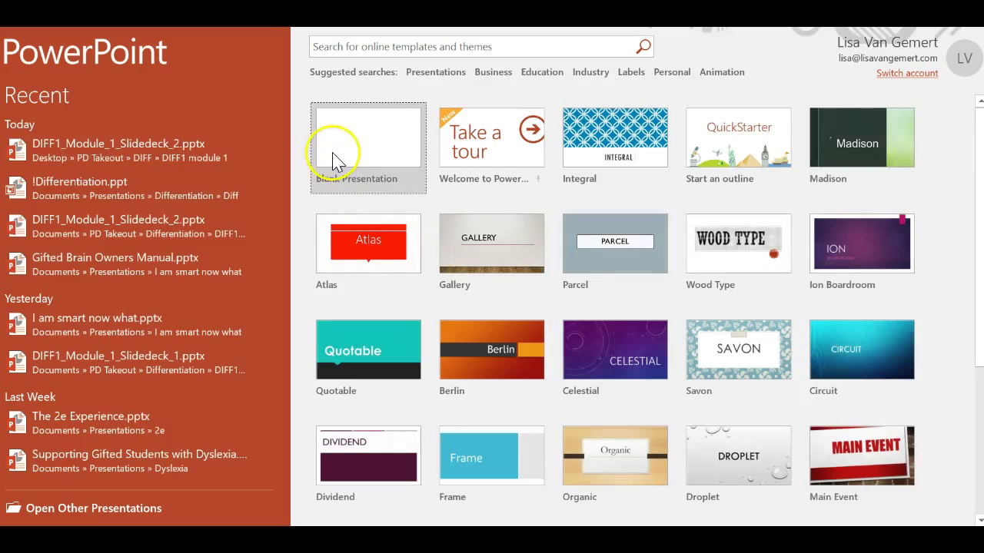
{"action": "left_click", "coordinate": [332, 157]}
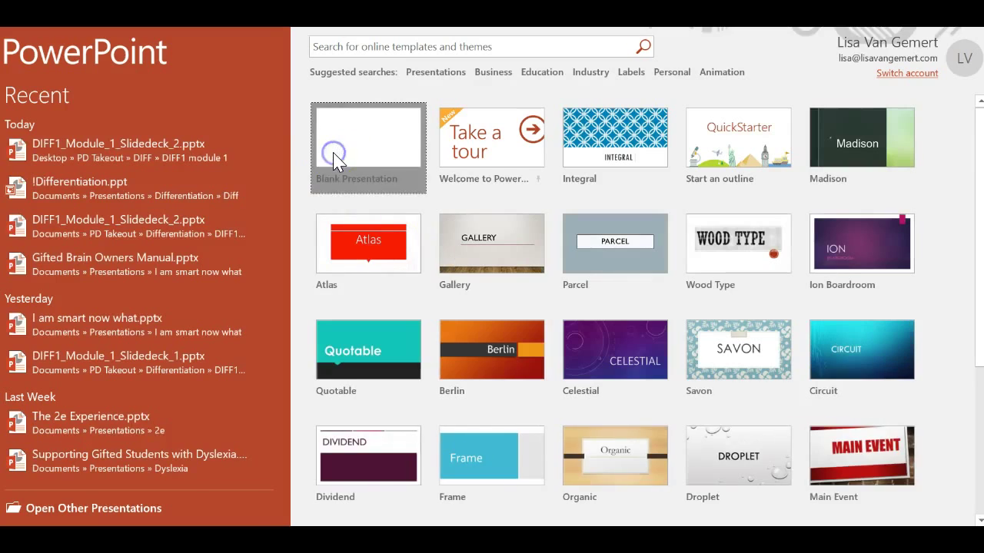
{"action": "left_click", "coordinate": [439, 315]}
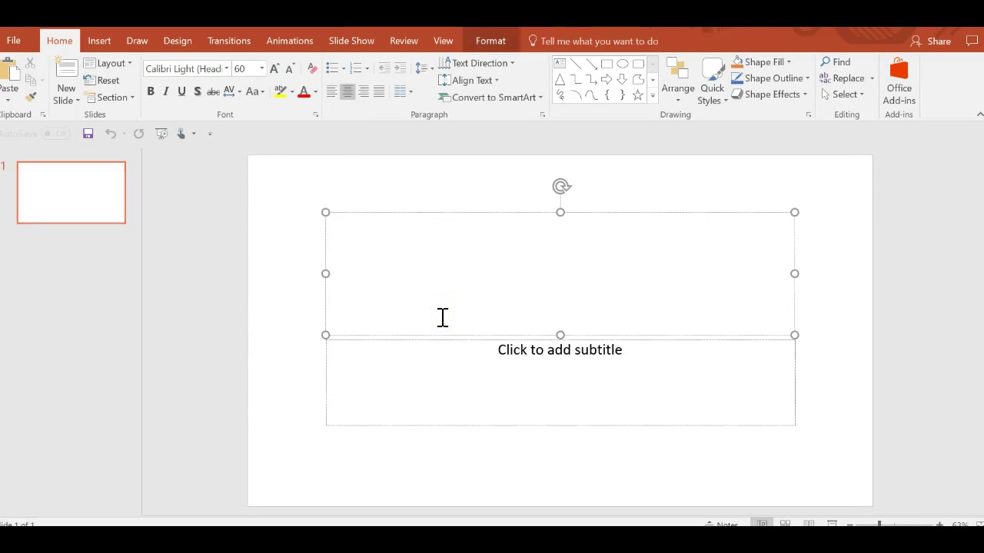
{"action": "key", "text": "ctrl+v"}
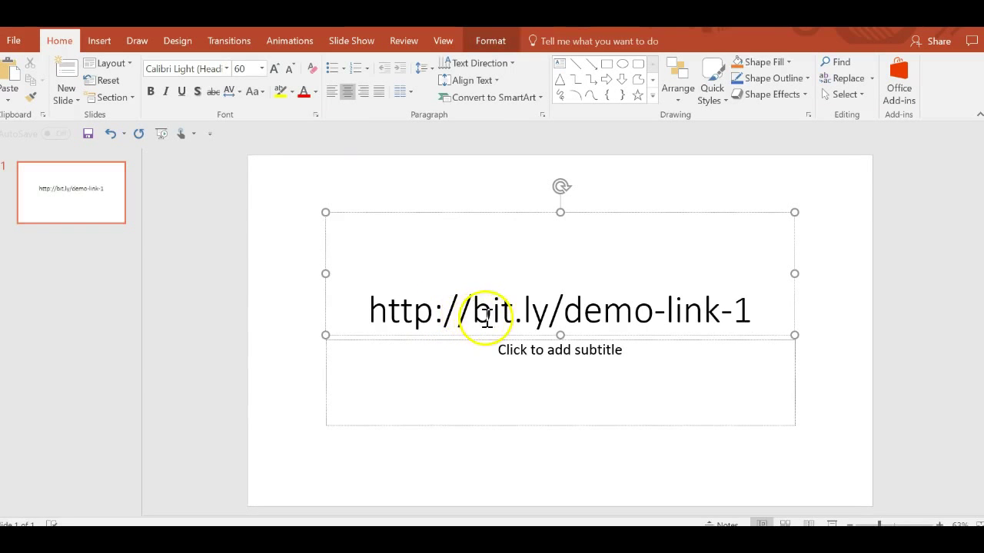
{"action": "left_click_drag", "start_coordinate": [472, 315], "coordinate": [334, 302]}
{"action": "key", "text": "Delete"}
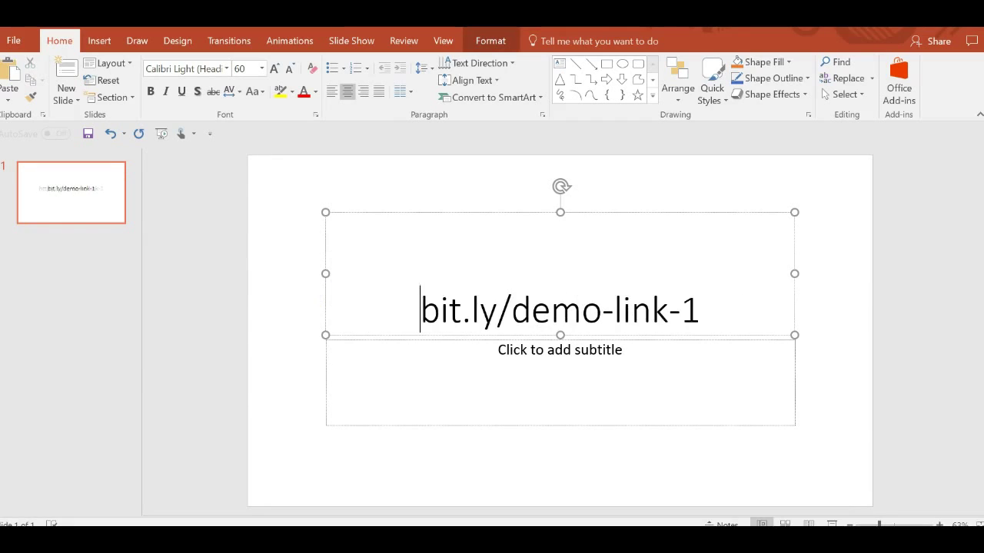
Step: Delete the empty subtitle placeholder and select the bit.ly/demo-link-1 title text
{"action": "left_click", "coordinate": [326, 377]}
{"action": "key", "text": "Delete"}
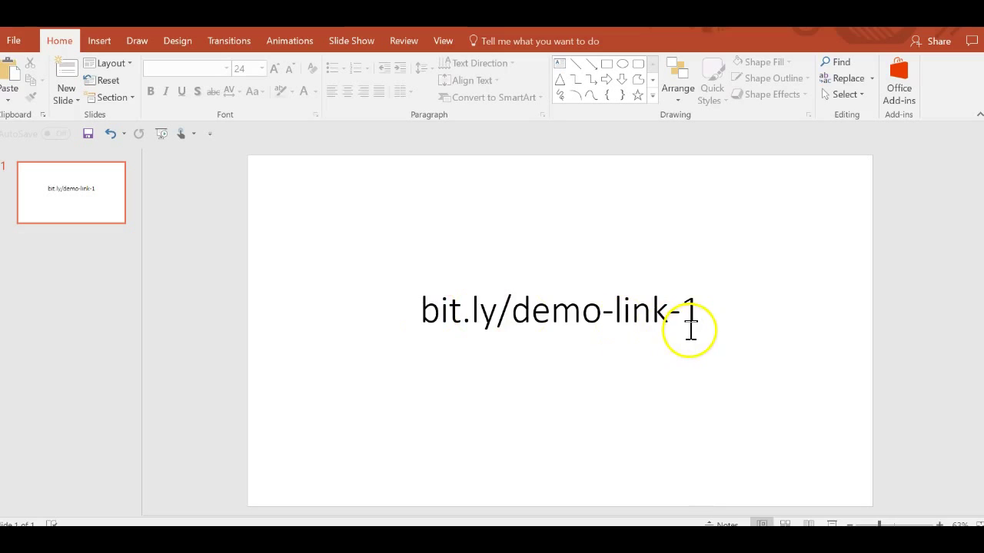
{"action": "left_click_drag", "start_coordinate": [691, 318], "coordinate": [443, 333]}
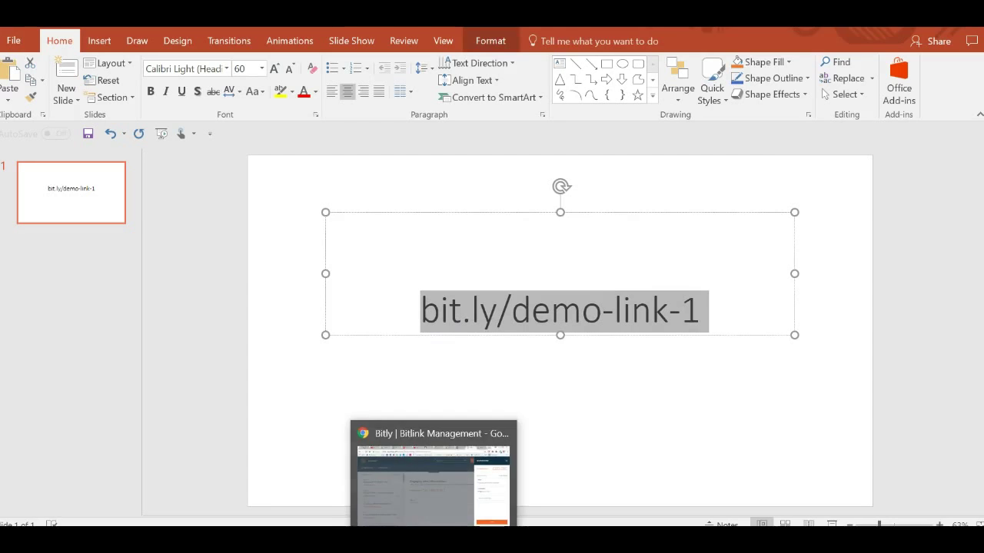
Step: Load bit.ly/demo-link-1 in the browser and confirm it opens the Engaging with Differentiation form
{"action": "left_click", "coordinate": [435, 477]}
{"action": "left_click", "coordinate": [433, 46]}
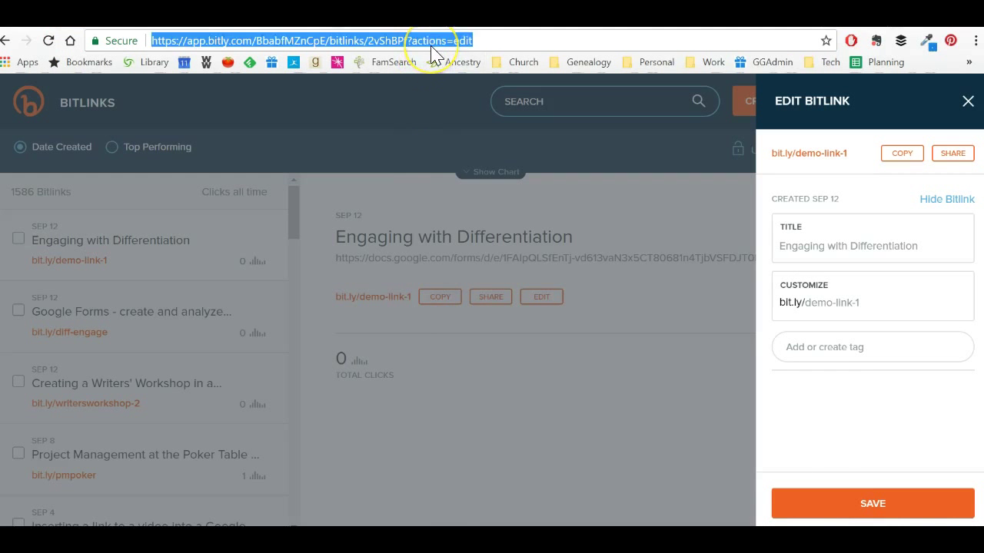
{"action": "key", "text": "ctrl+v"}
{"action": "key", "text": "Return"}
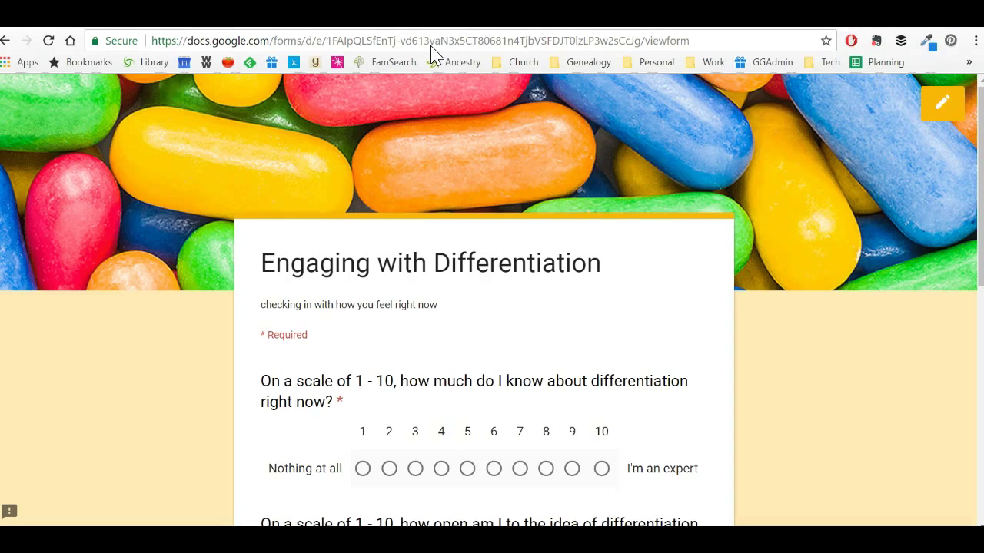
{"action": "left_click_drag", "start_coordinate": [430, 40], "coordinate": [281, 38]}
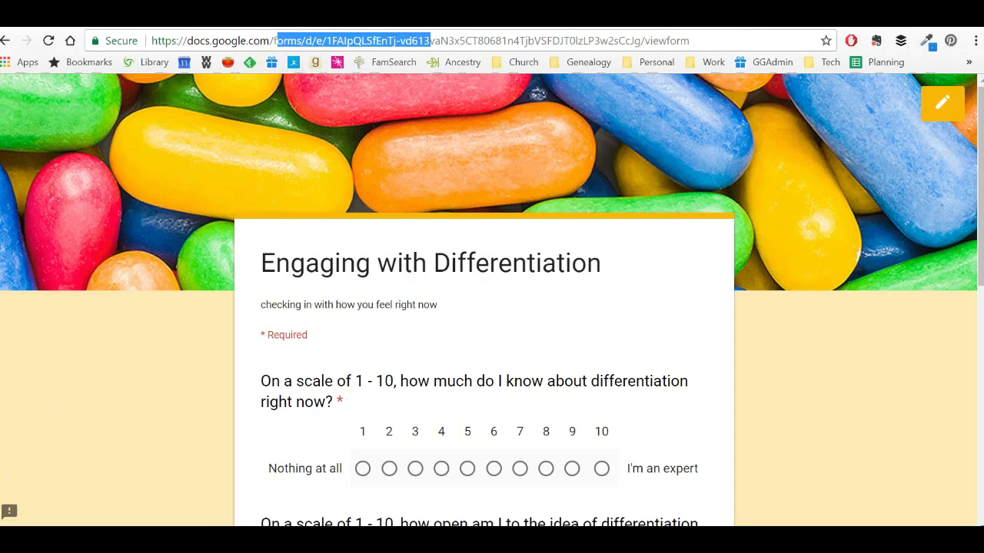